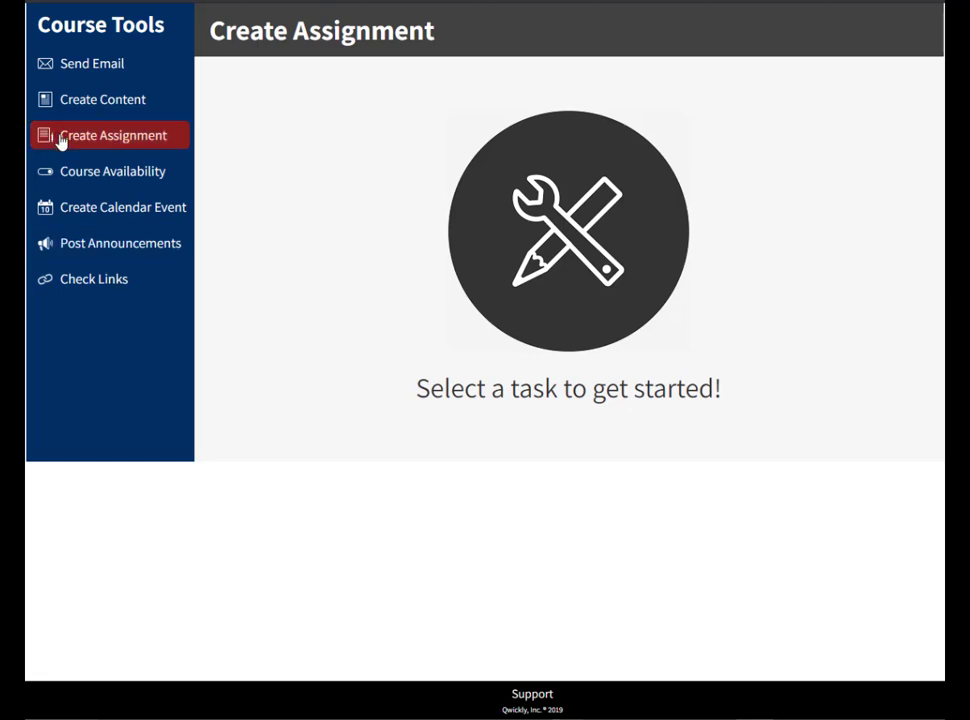
Step: Start a new assignment and select both the Ultra_NEW course and the Ultra Test Course as its destinations
left_click(61, 142)
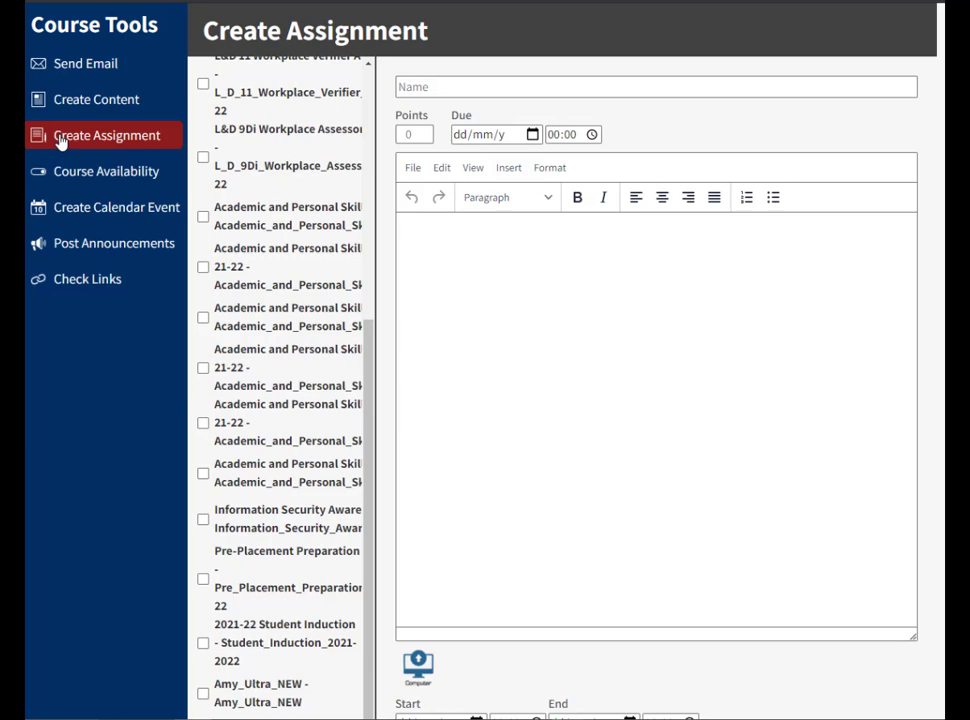
scroll(210, 500, "up", 5)
left_click(231, 113)
type("amyamy")
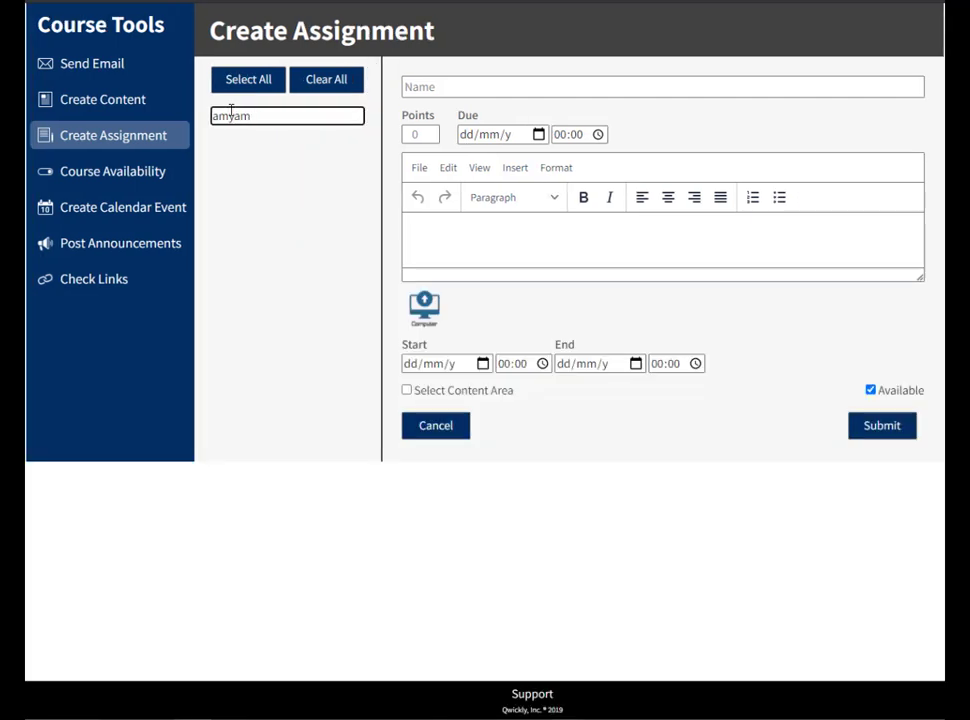
key("BackSpace")
key("BackSpace")
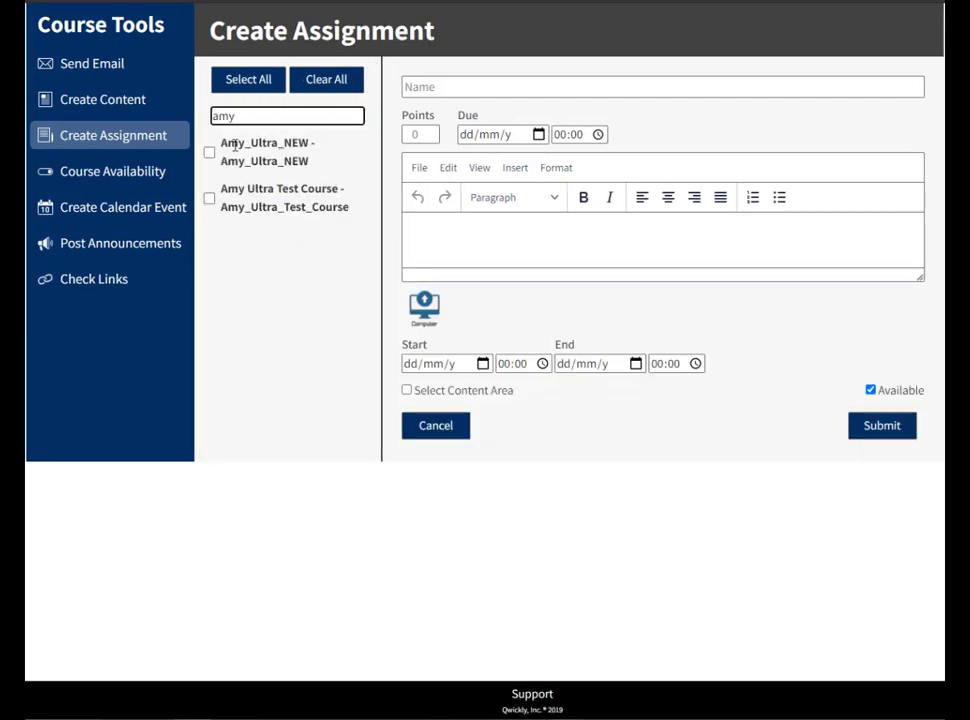
left_click(209, 153)
left_click(208, 199)
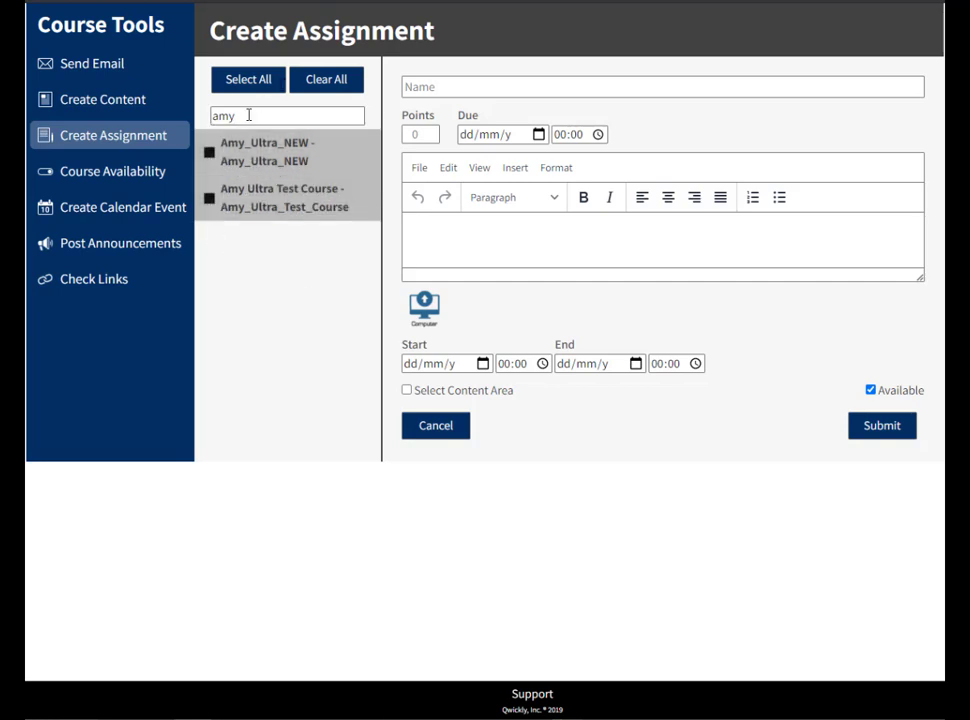
key("BackSpace")
key("BackSpace")
key("BackSpace")
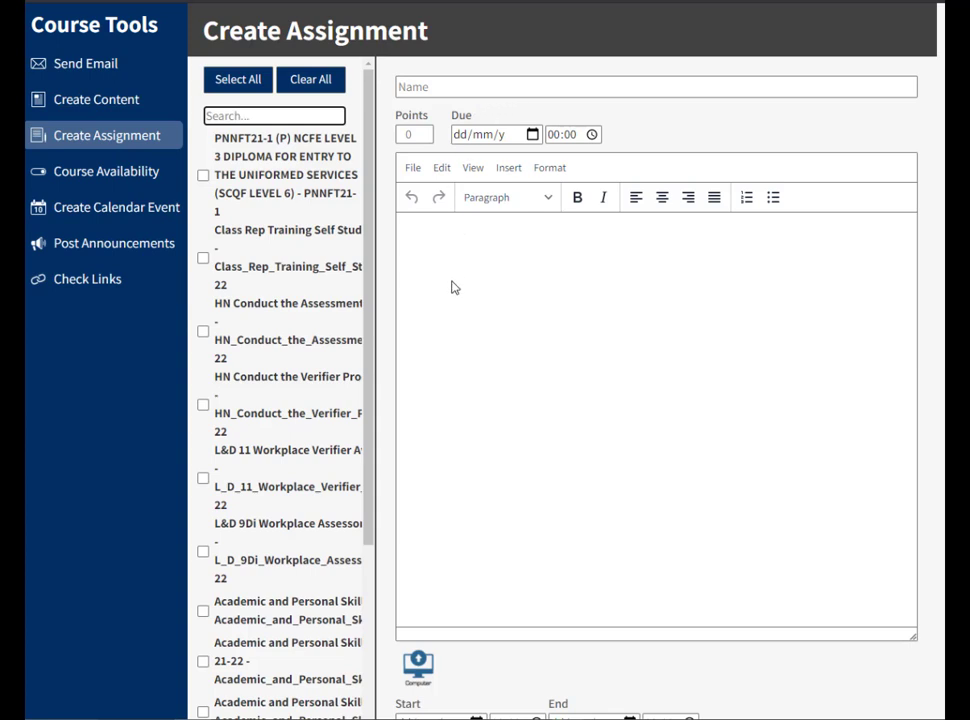
Step: Name the new assignment "assignment" and set its points to 100
left_click(469, 88)
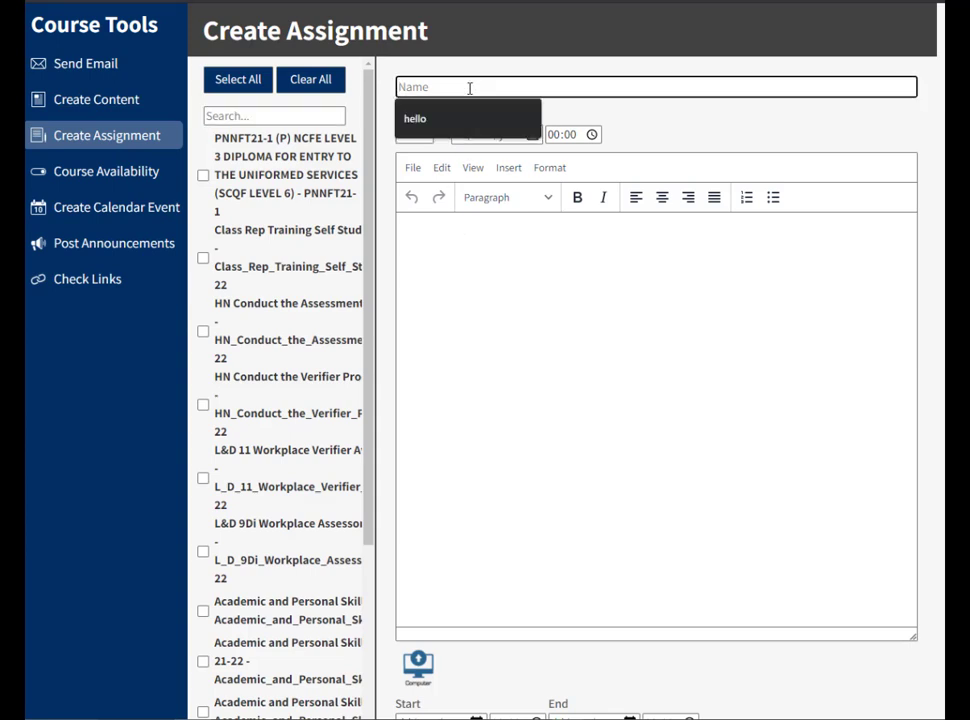
type("assignment")
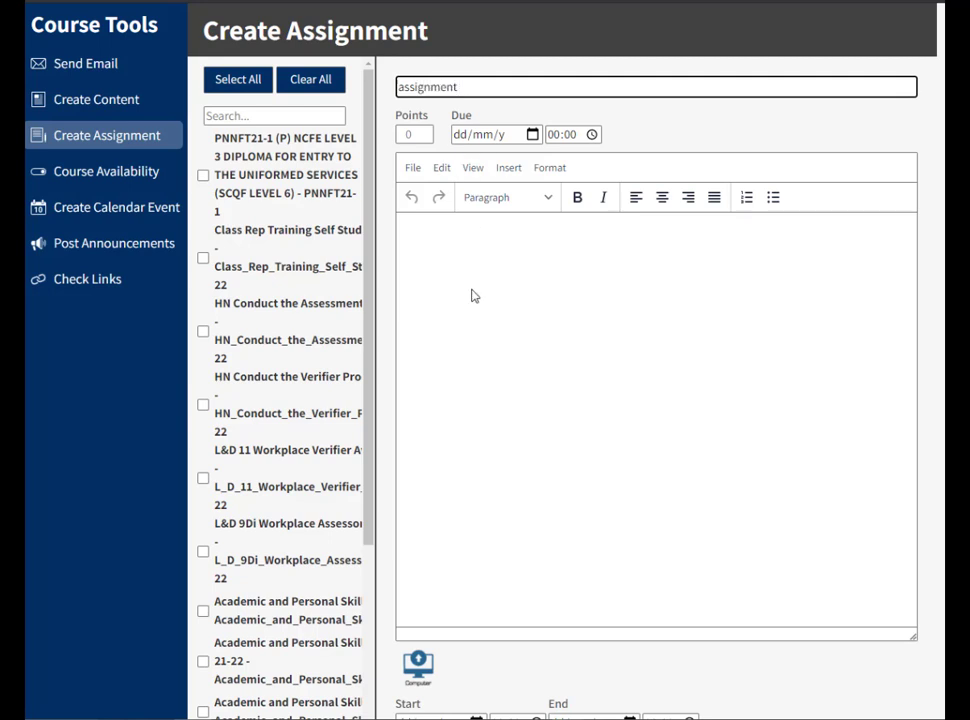
left_click(443, 231)
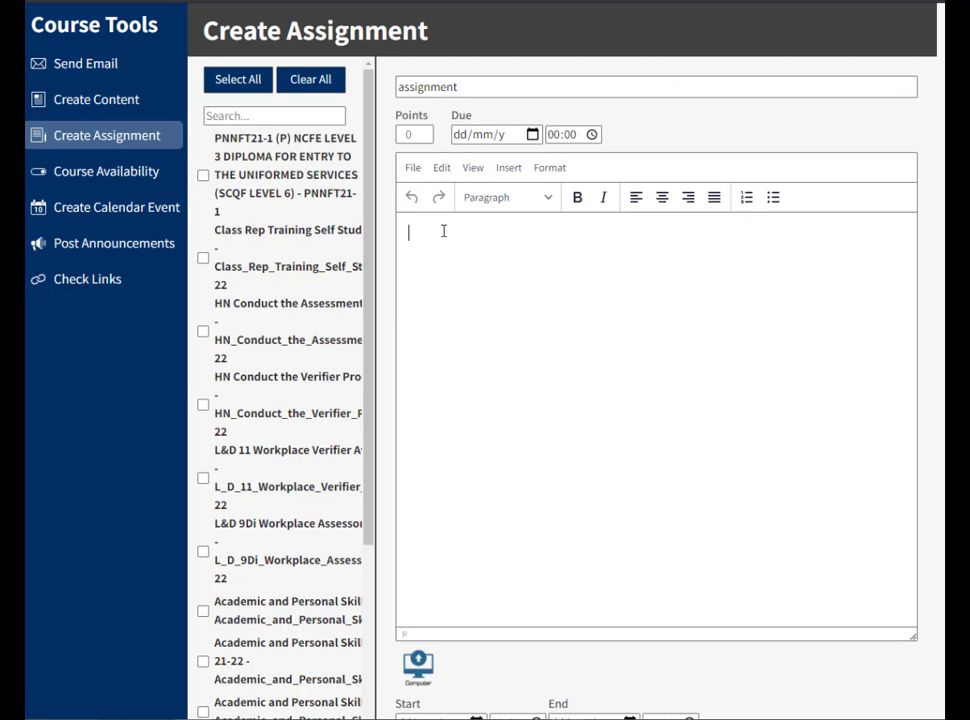
left_click(421, 134)
type("100")
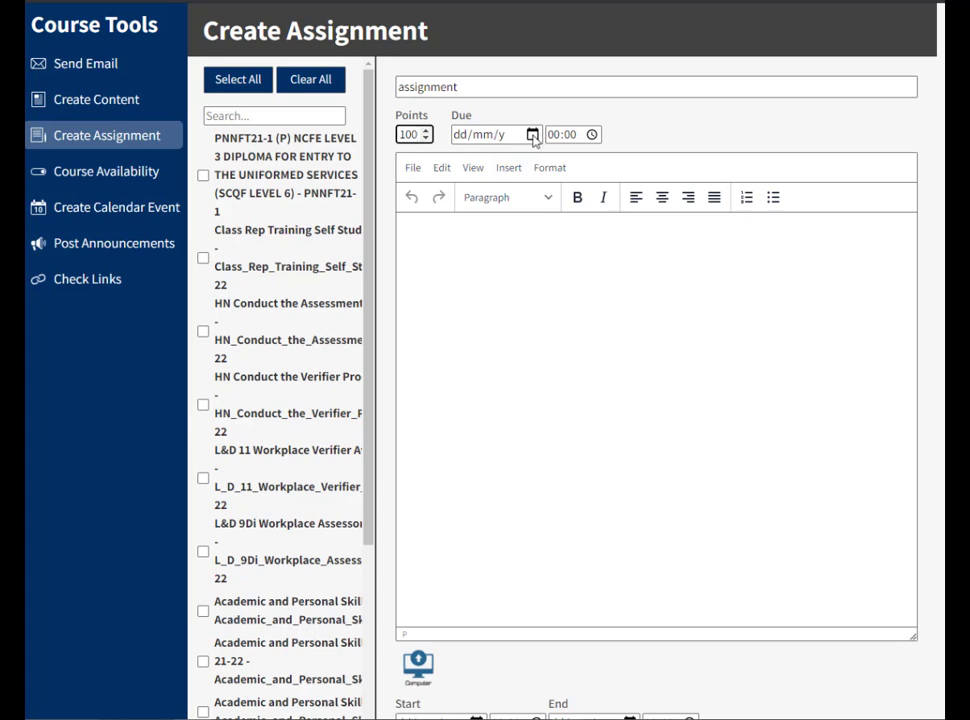
Step: Set the assignment's due date to 10 September 2021 at 16:00
left_click(533, 135)
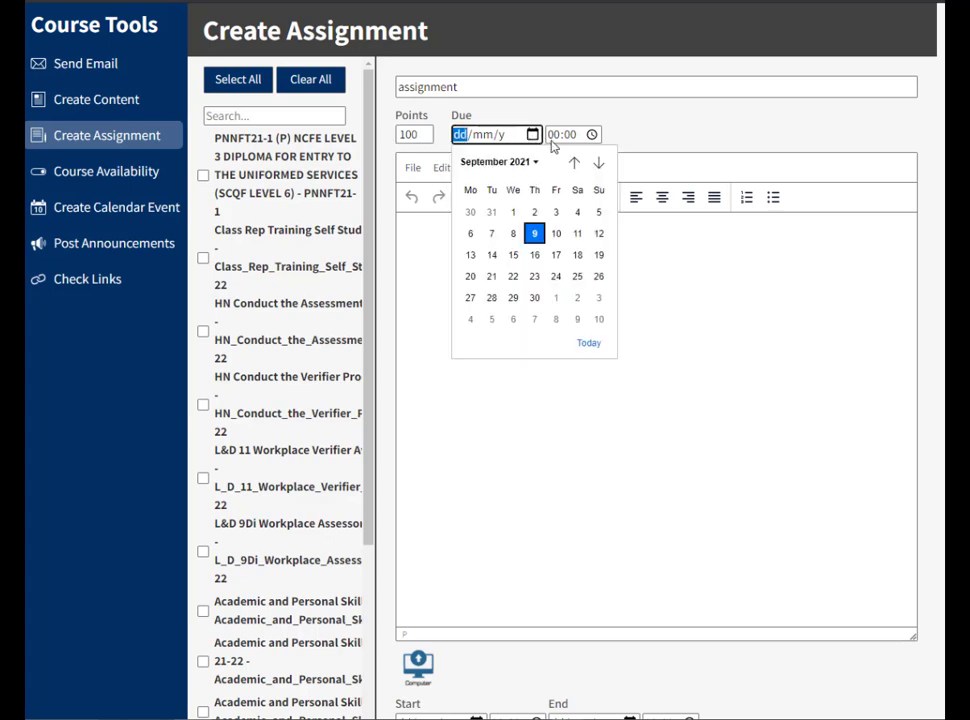
left_click(555, 235)
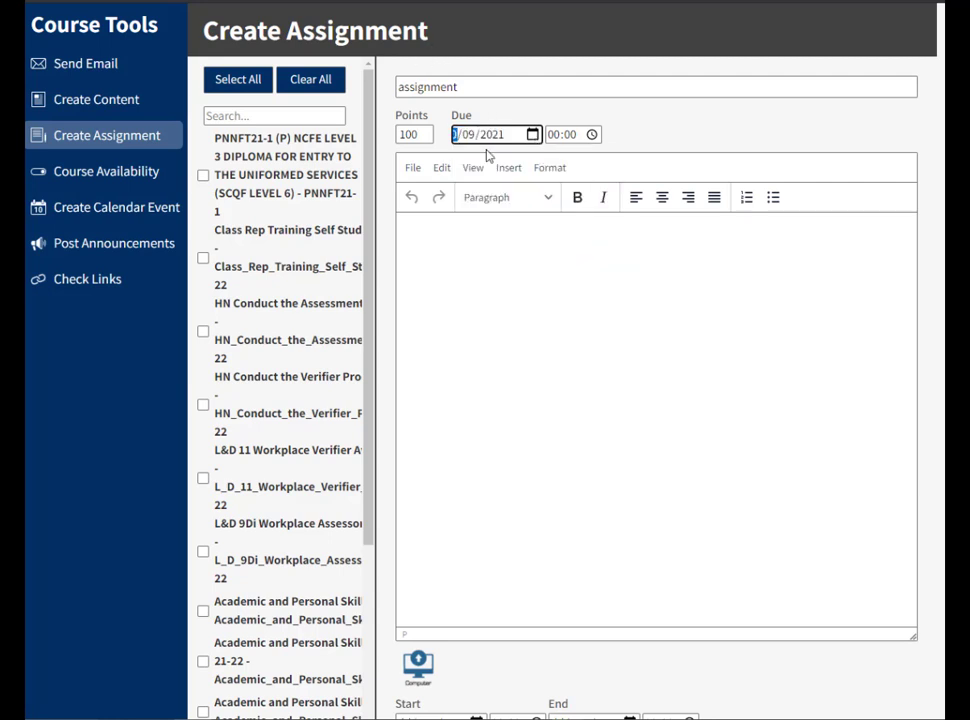
left_click(568, 135)
type("00")
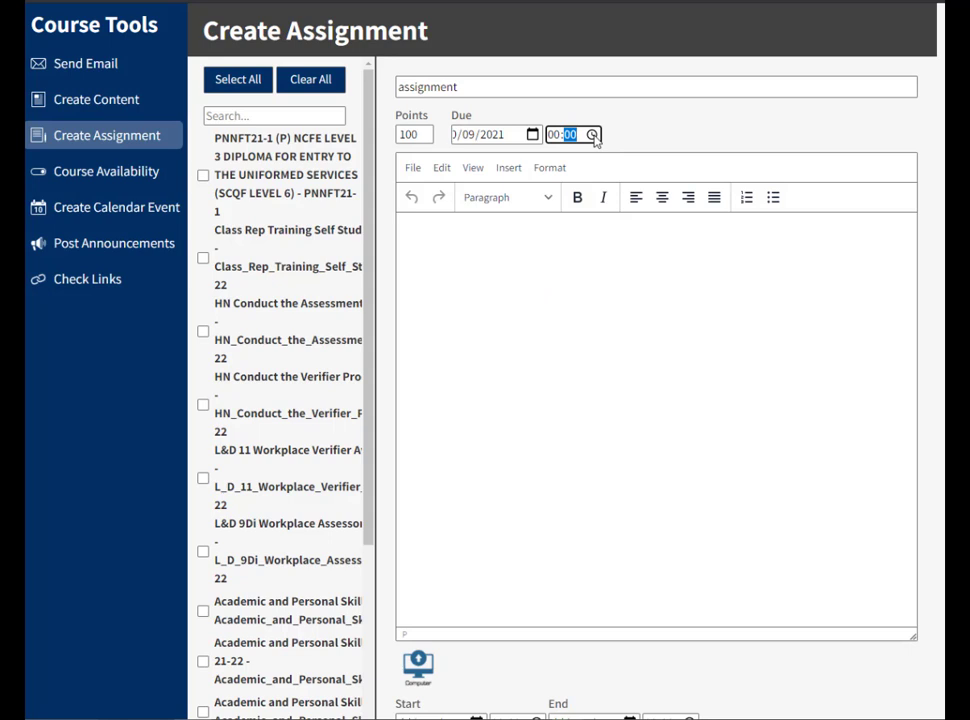
left_click(593, 136)
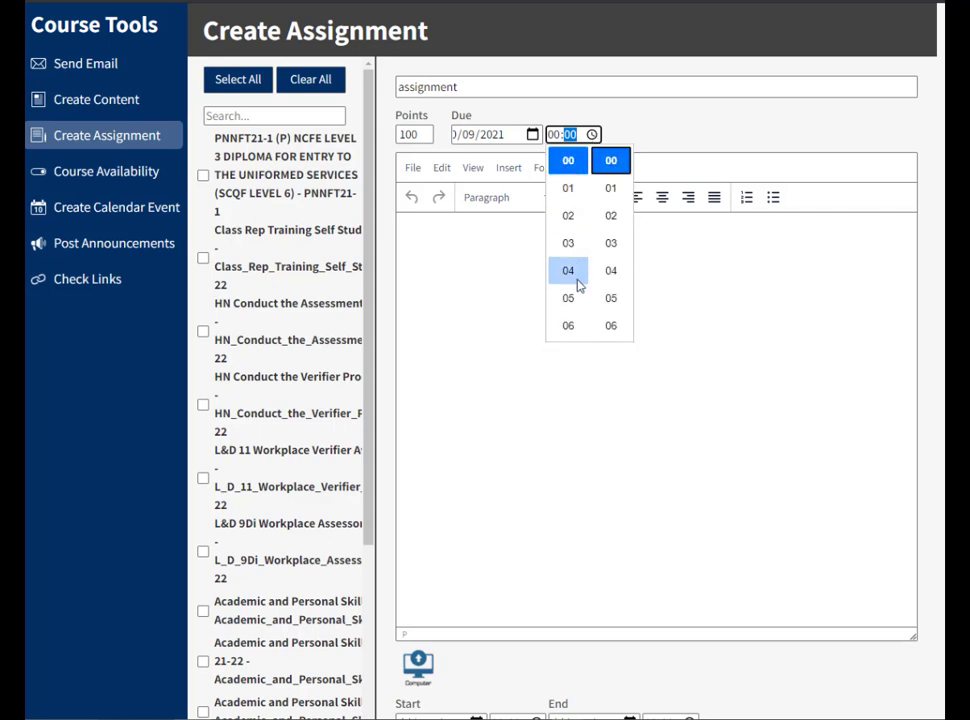
scroll(578, 285, "up", 2)
scroll(578, 285, "down", 8)
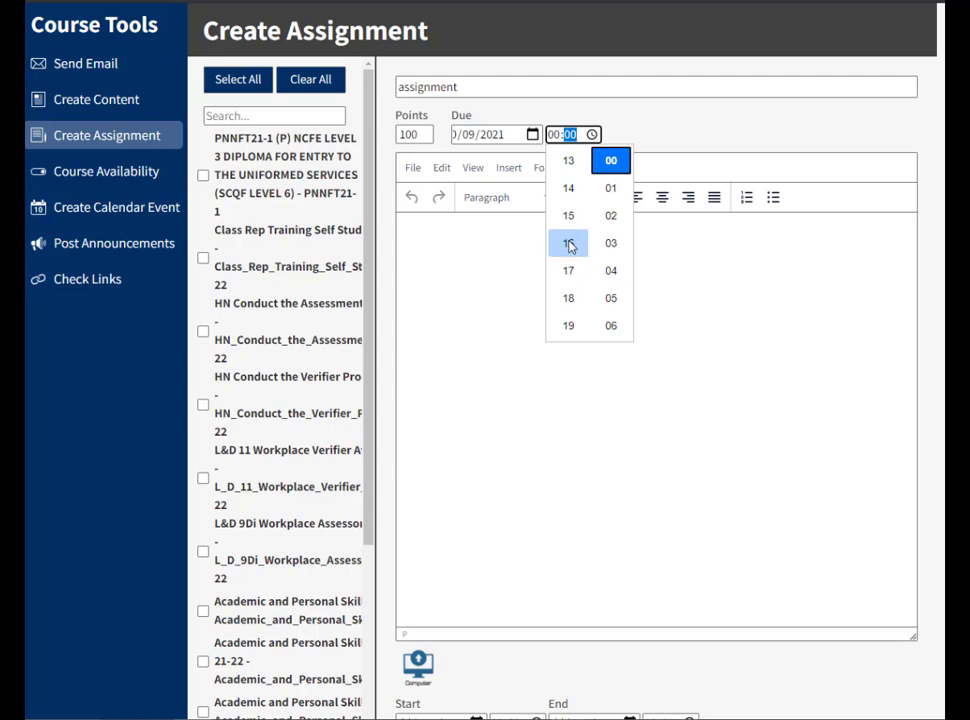
left_click(568, 243)
Step: Write the instructions "you have 1 hour!" and, on a separate line below, "pass mark is 60%" in the assignment's description
left_click(771, 269)
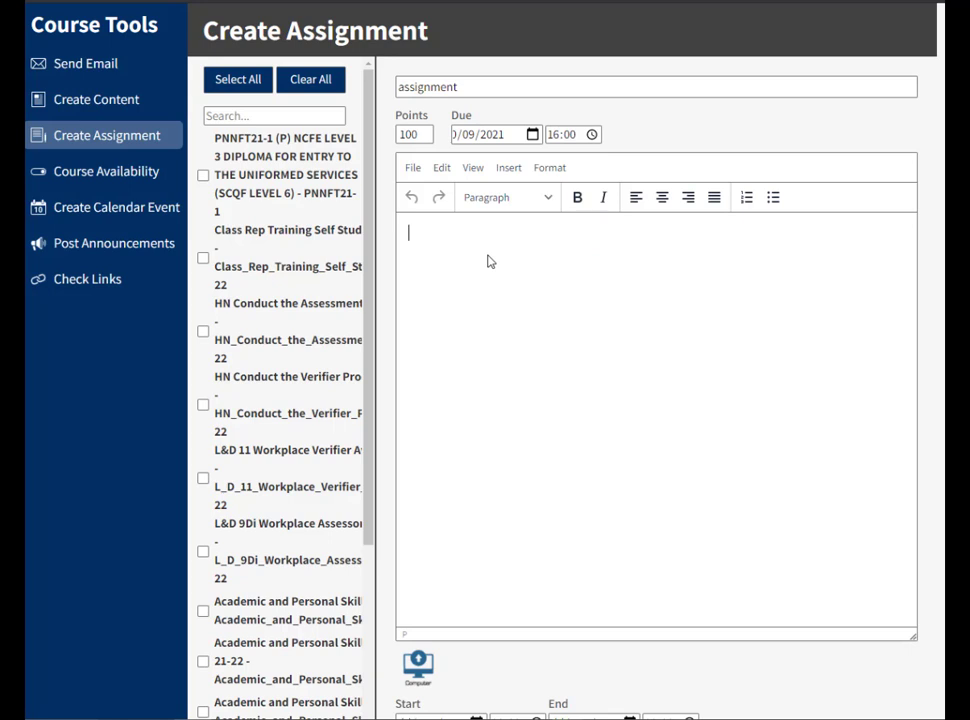
type("you have 1 hour")
type("! ")
type("pass mark is ")
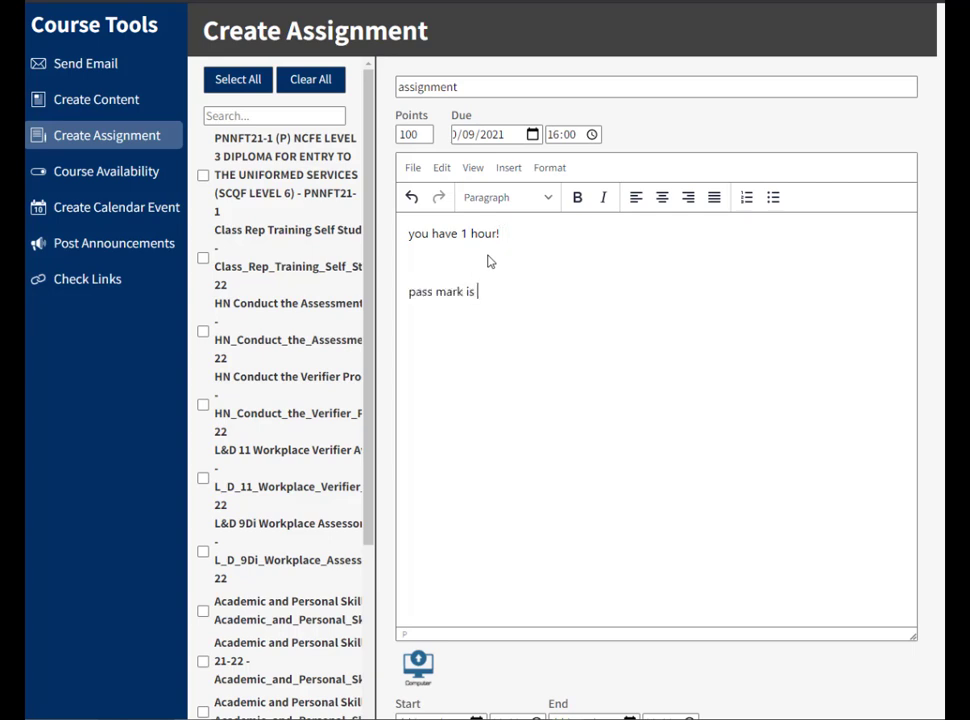
type("60%")
Step: Attach the Word document Outcome 4 from the computer's Downloads folder to the assignment
scroll(565, 328, "down", 3)
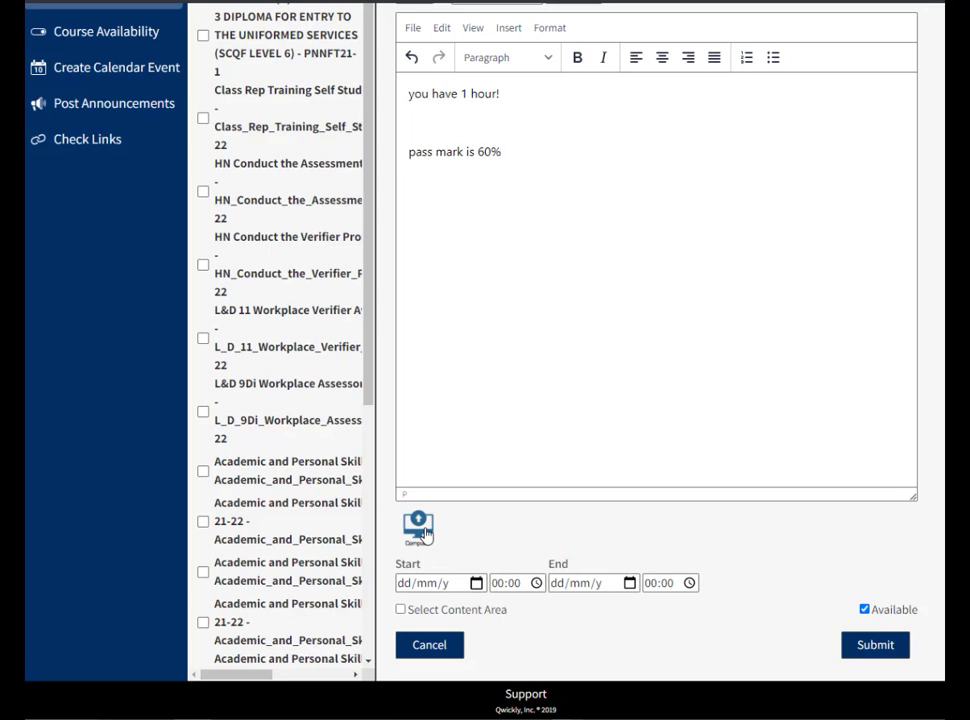
left_click(424, 530)
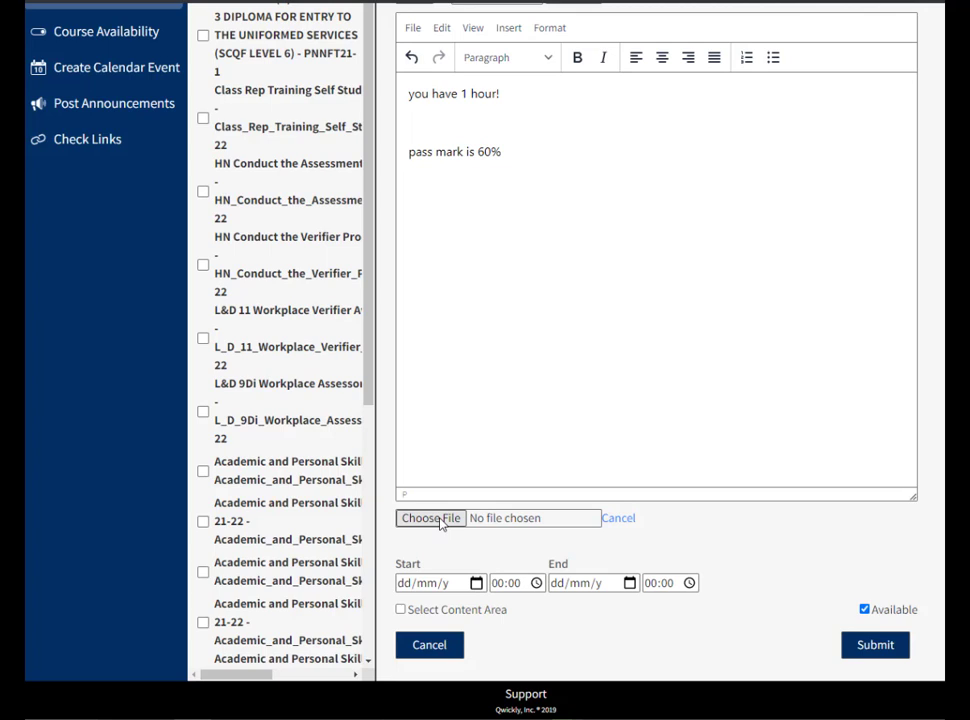
left_click(440, 520)
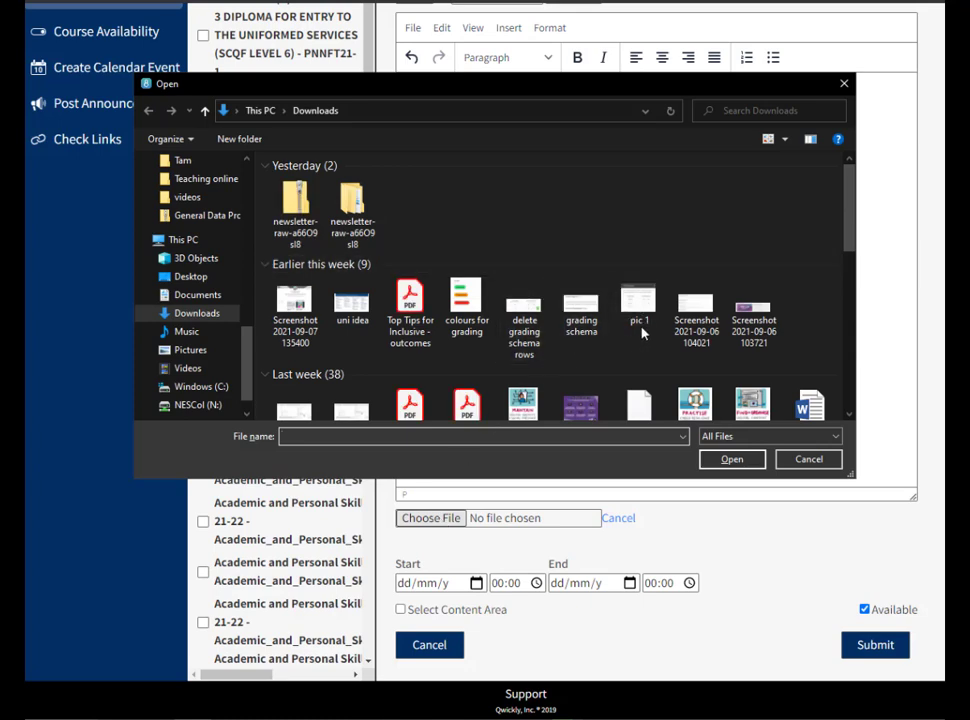
scroll(690, 305, "down", 5)
scroll(700, 300, "up", 2)
left_click(808, 200)
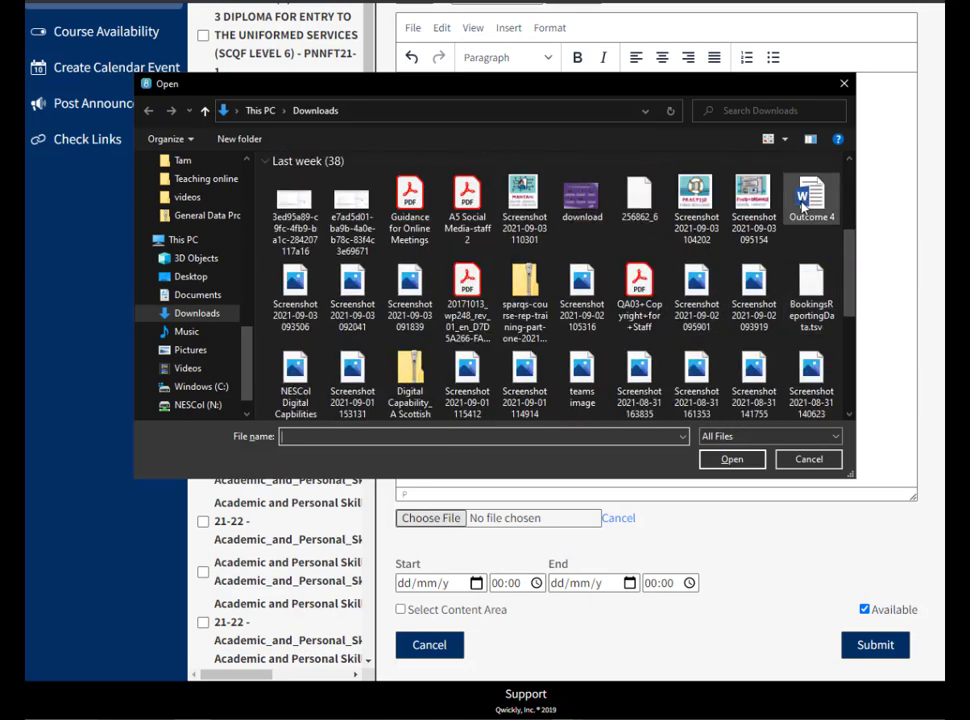
left_click(732, 460)
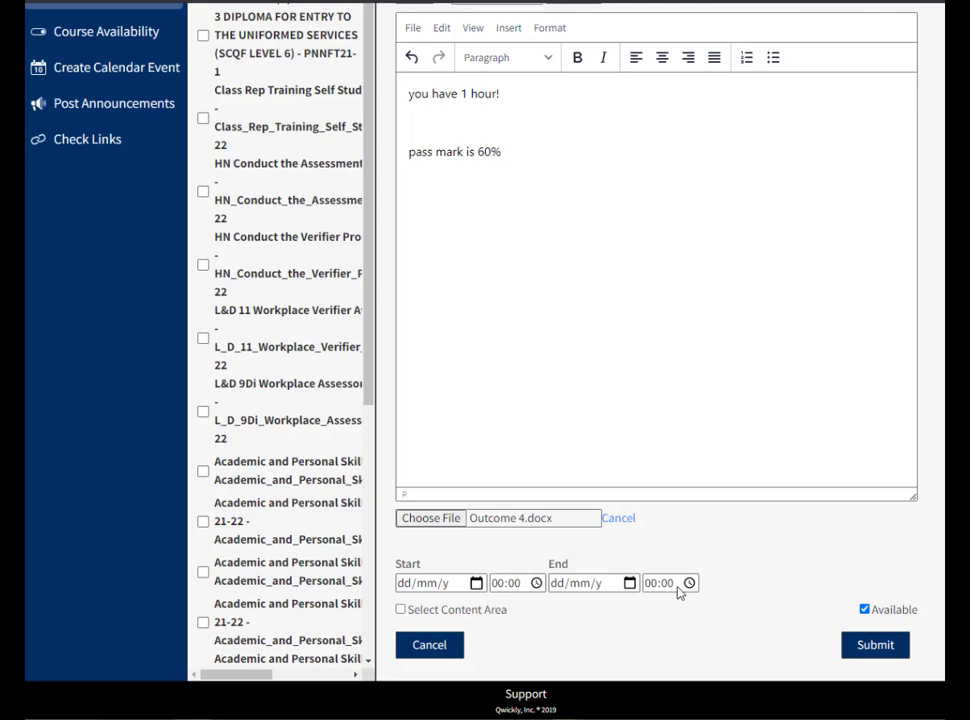
Step: Set the assignment's start to 9 September 2021 at 10:00 and its end date to 11 September 2021
left_click(479, 588)
left_click(479, 586)
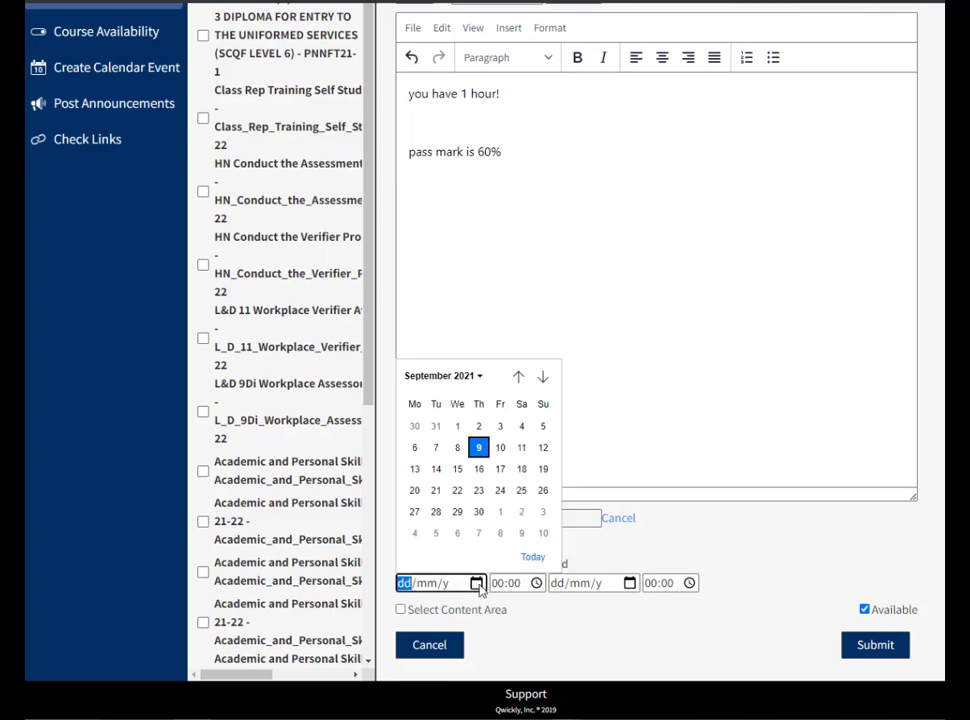
left_click(478, 466)
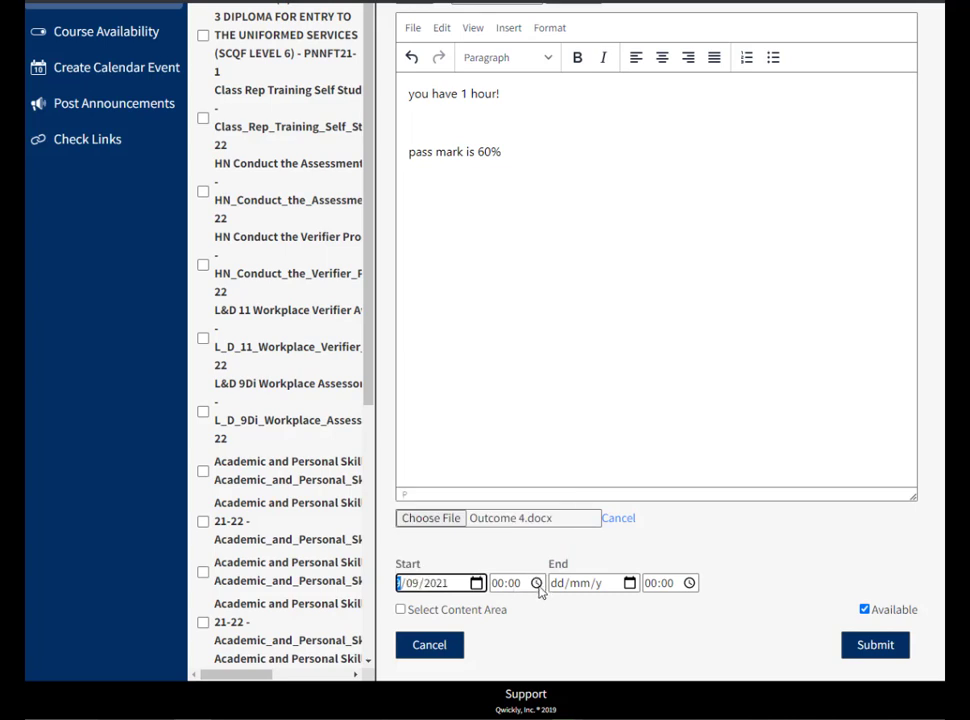
left_click(538, 585)
scroll(517, 495, "up", 2)
scroll(516, 503, "up", 4)
scroll(516, 503, "up", 1)
left_click(513, 474)
left_click(676, 546)
left_click(630, 583)
left_click(675, 448)
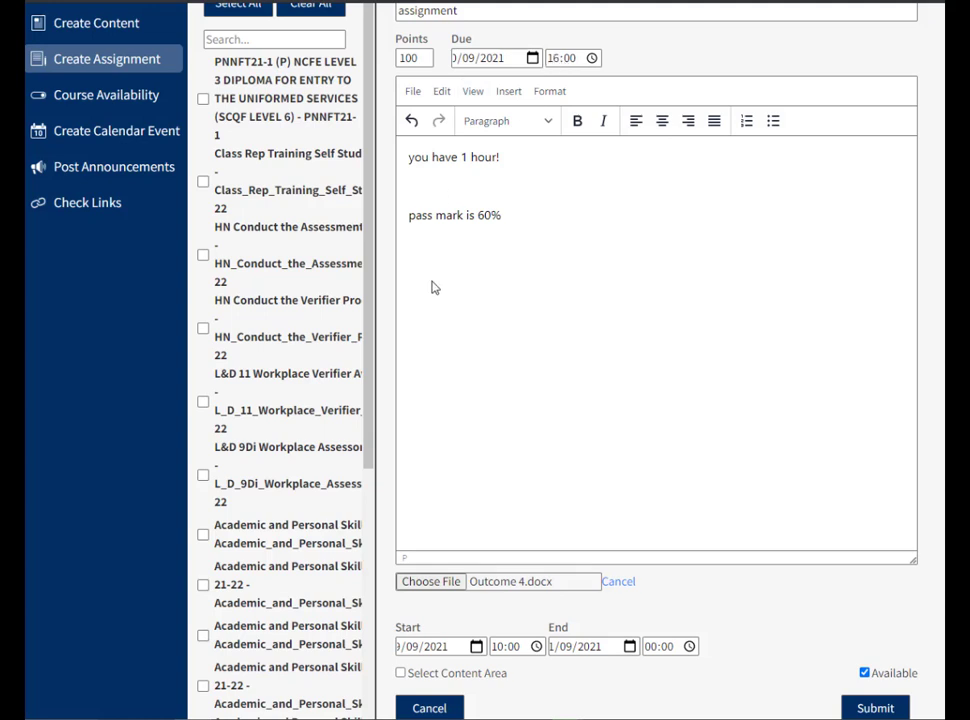
scroll(526, 427, "down", 1)
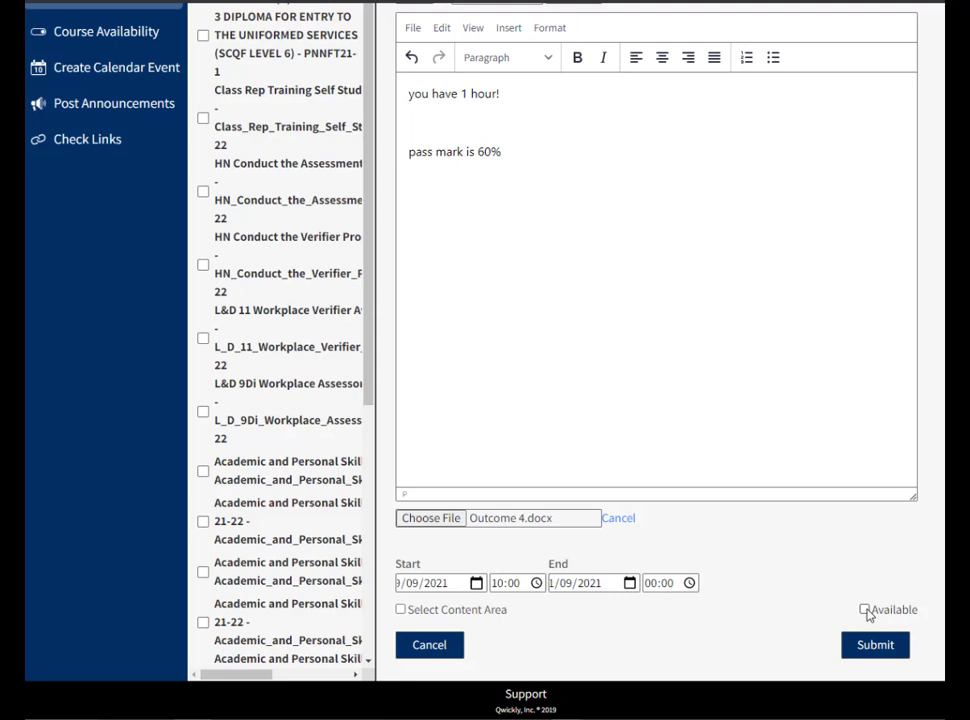
left_click(866, 610)
left_click(865, 610)
Step: Enable content area selection per course and choose OneDrive as the content area for the Ultra_NEW course
left_click(400, 610)
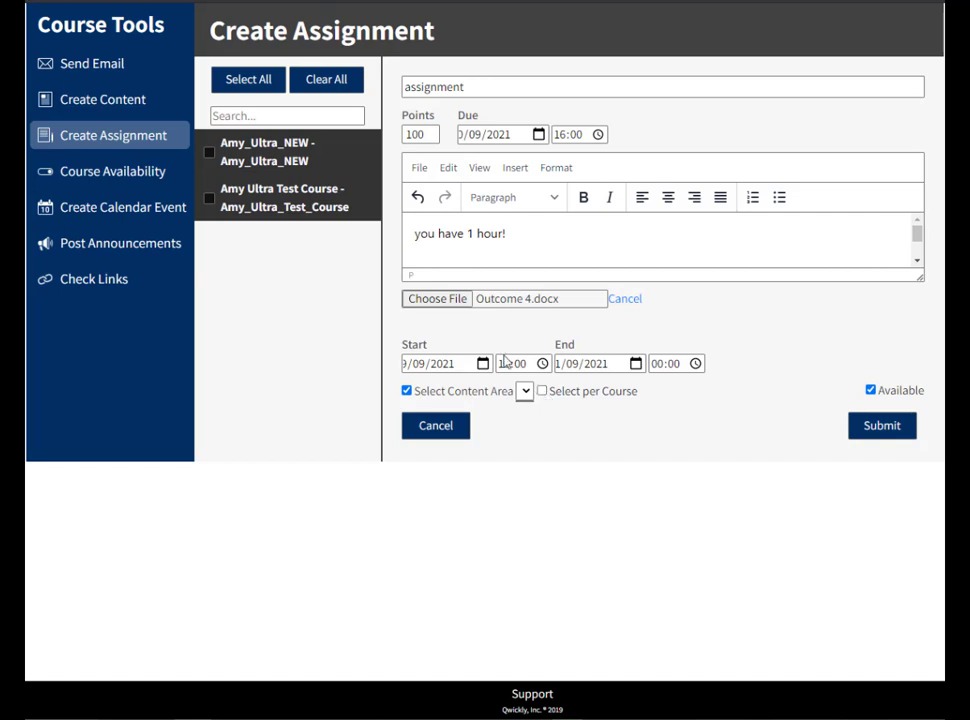
left_click(542, 392)
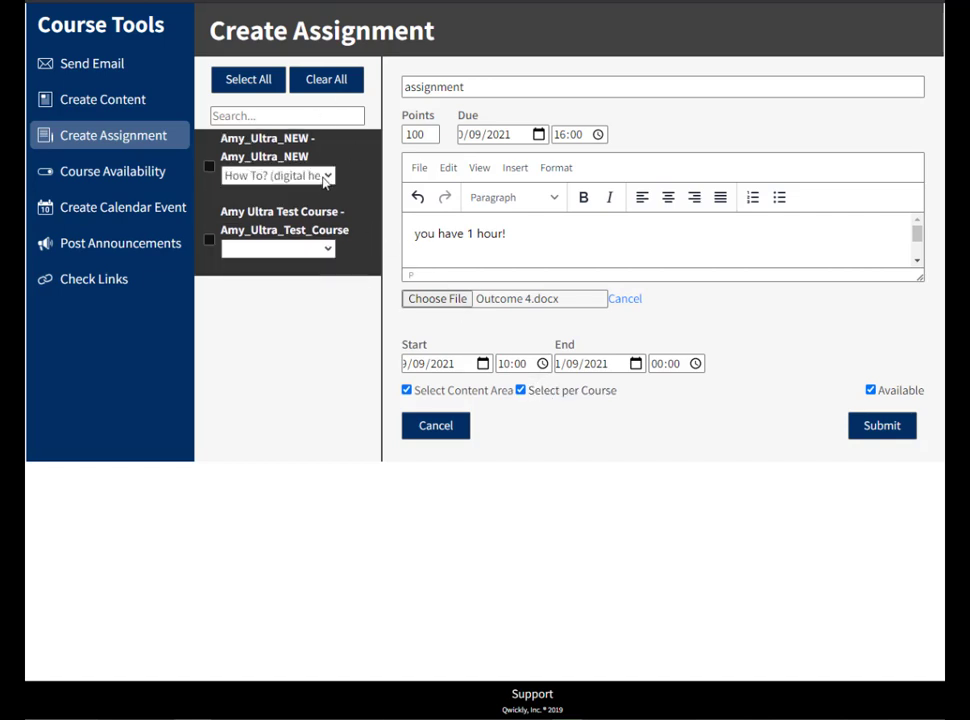
left_click(325, 177)
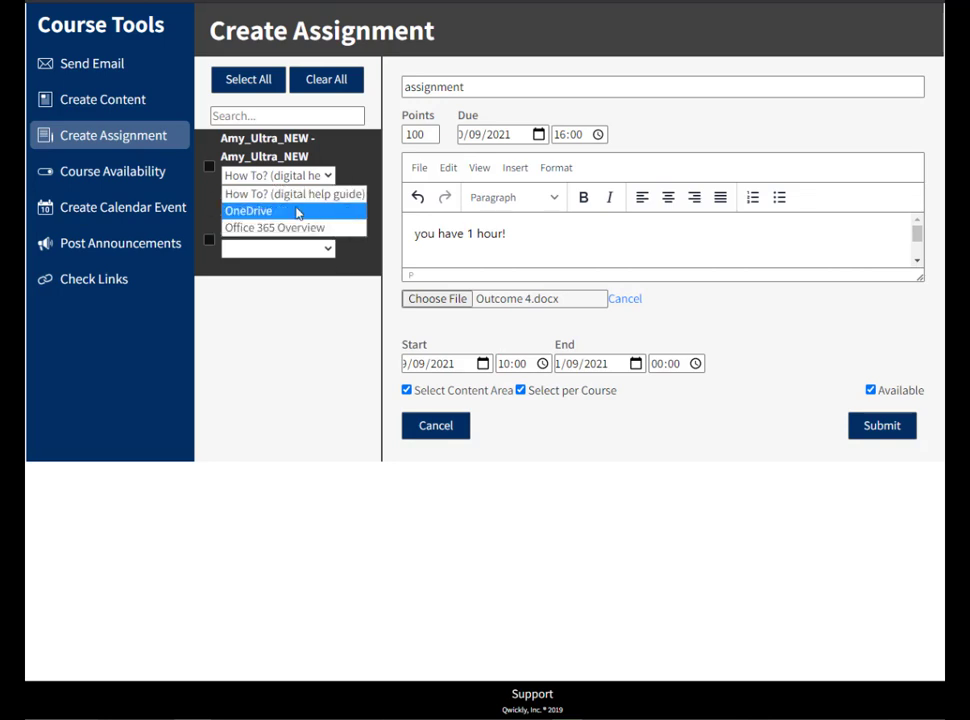
left_click(297, 211)
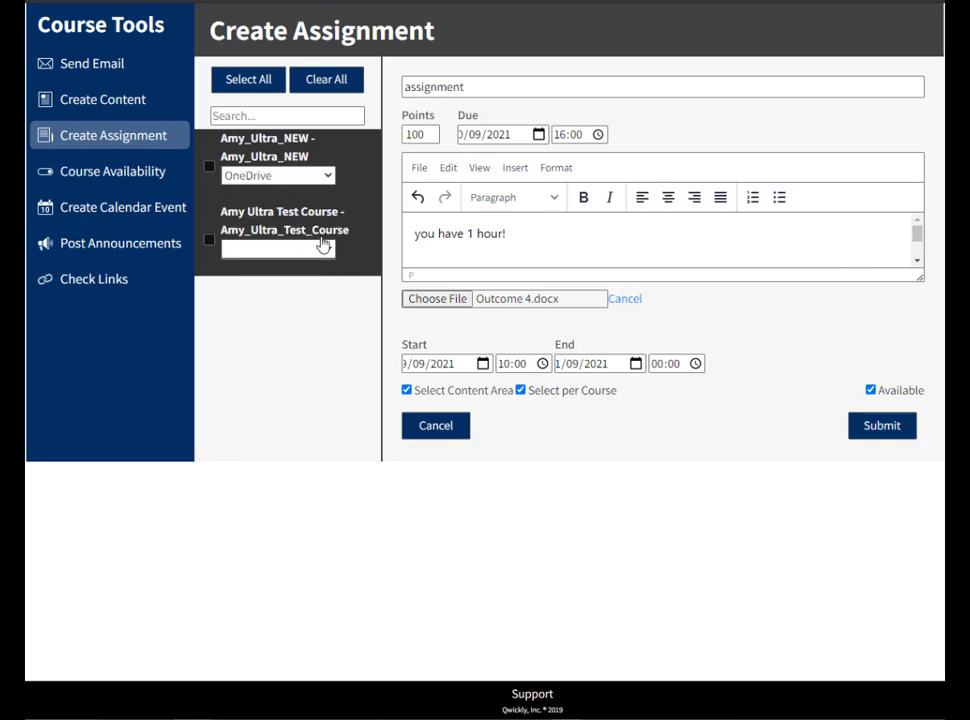